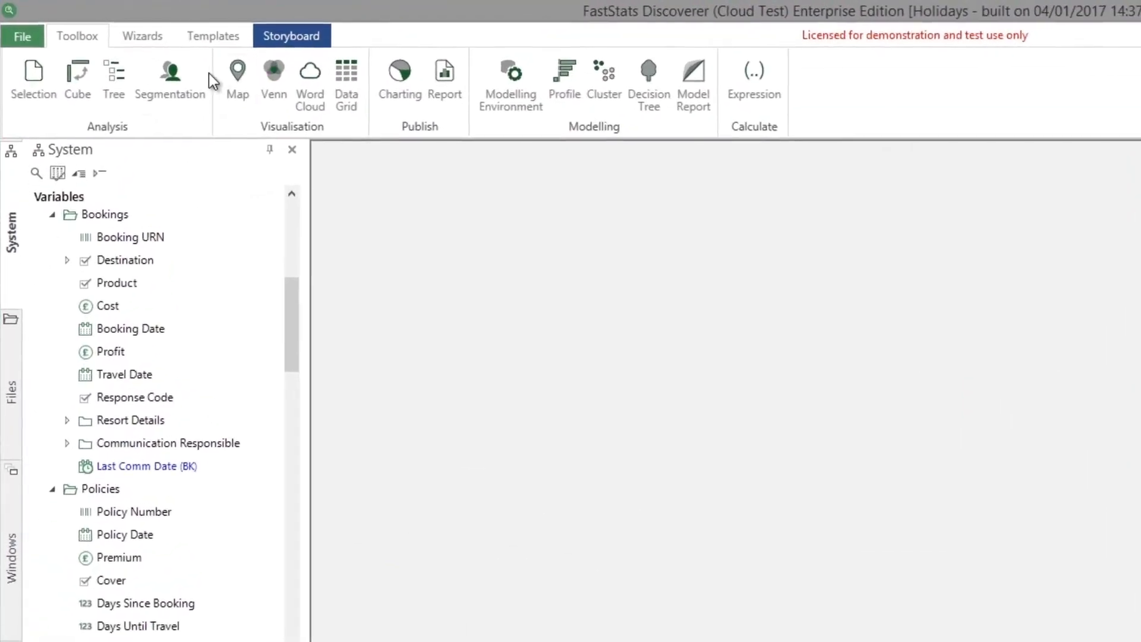
# Start the Aggregation wizard without an existing RFV selection and use the Bookings table as the transactional selection
pyautogui.click(126, 31)
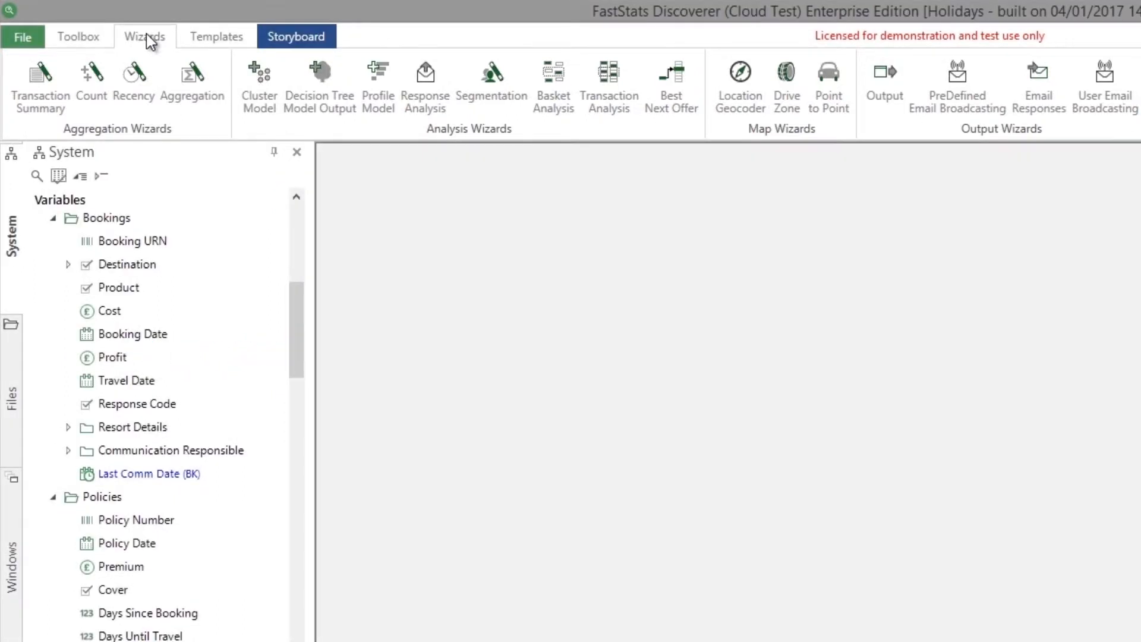
pyautogui.click(213, 81)
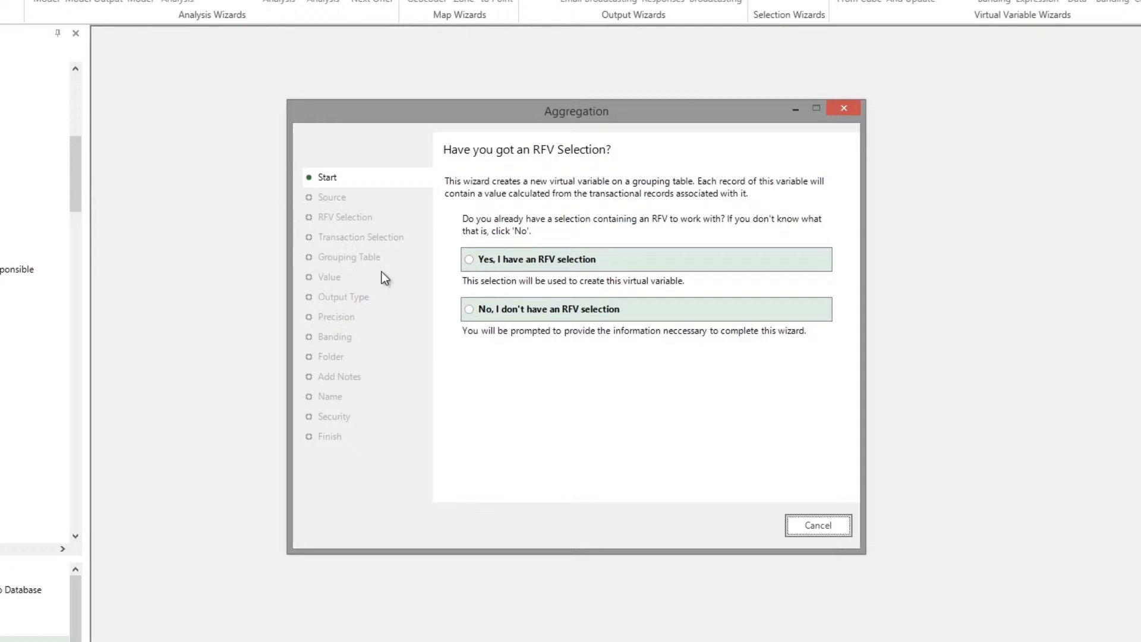
pyautogui.click(473, 311)
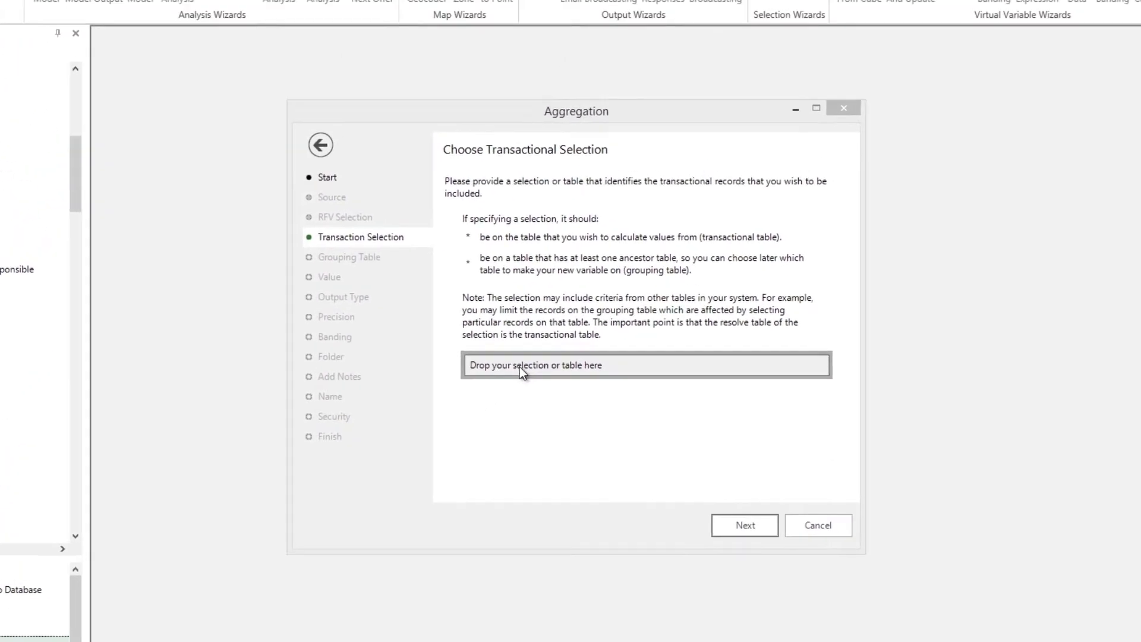
pyautogui.moveTo(519, 366); pyautogui.dragTo(519, 365)
pyautogui.click(739, 529)
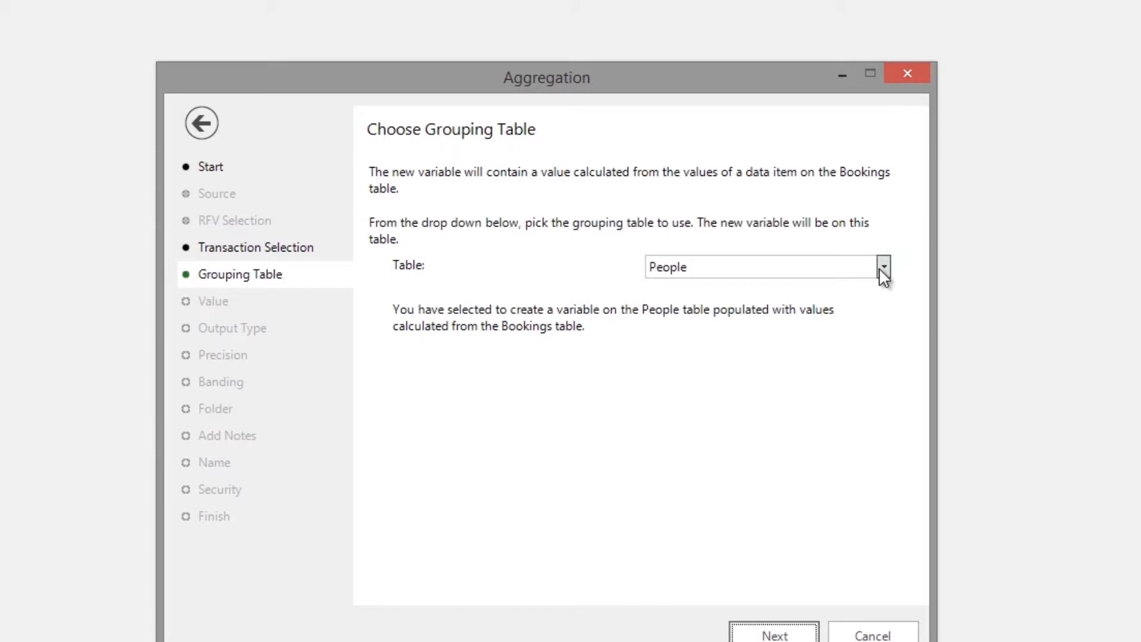
# Choose People as the grouping table for the new aggregation variable
pyautogui.click(884, 269)
pyautogui.click(884, 270)
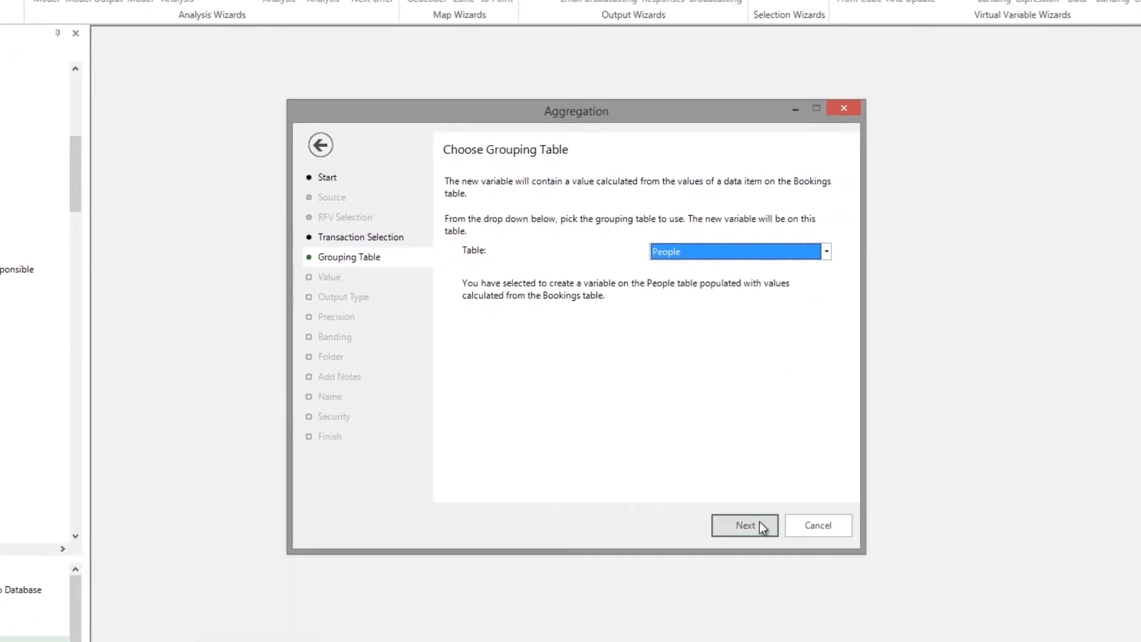
pyautogui.click(759, 522)
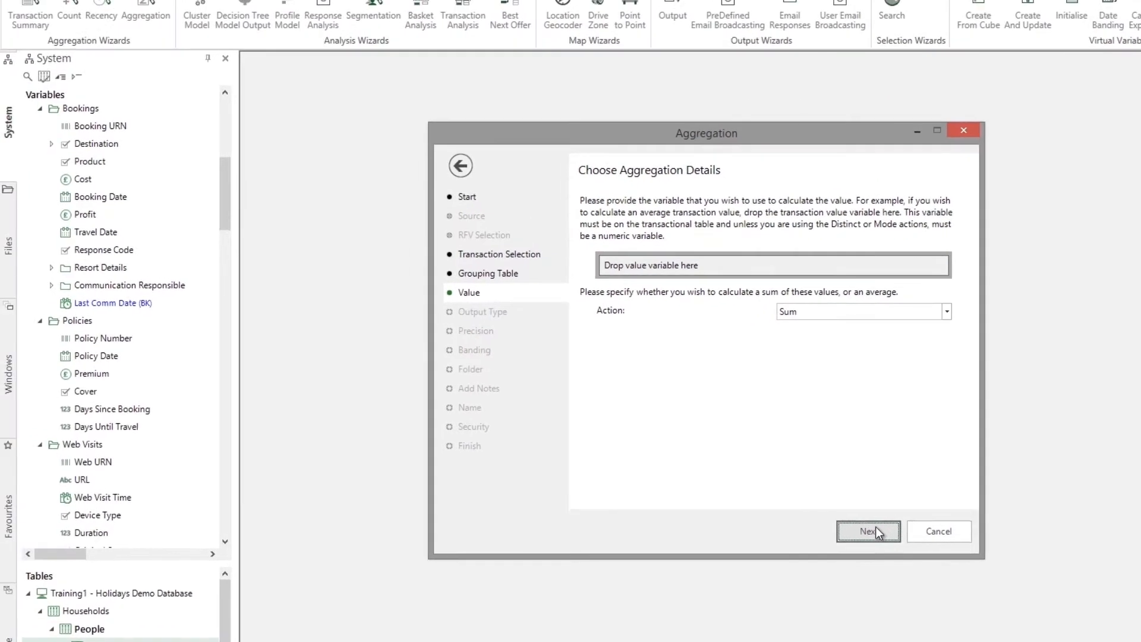
# Use the Bookings variable Cost as the value to aggregate, with Sum as the action
pyautogui.moveTo(108, 180); pyautogui.dragTo(595, 277)
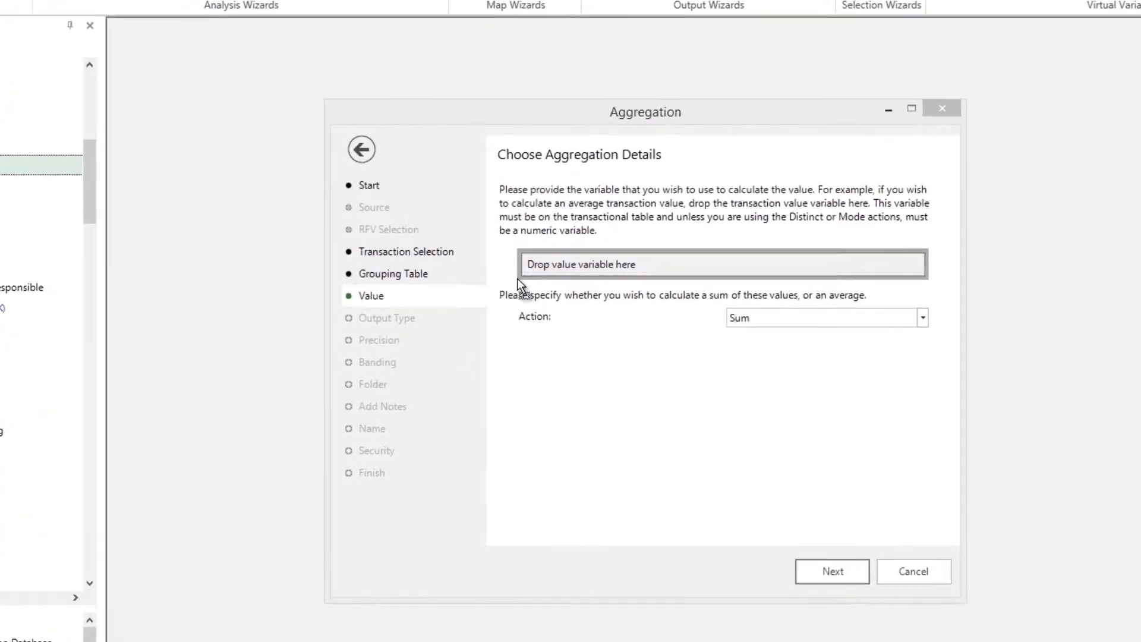
pyautogui.moveTo(517, 278); pyautogui.dragTo(570, 267)
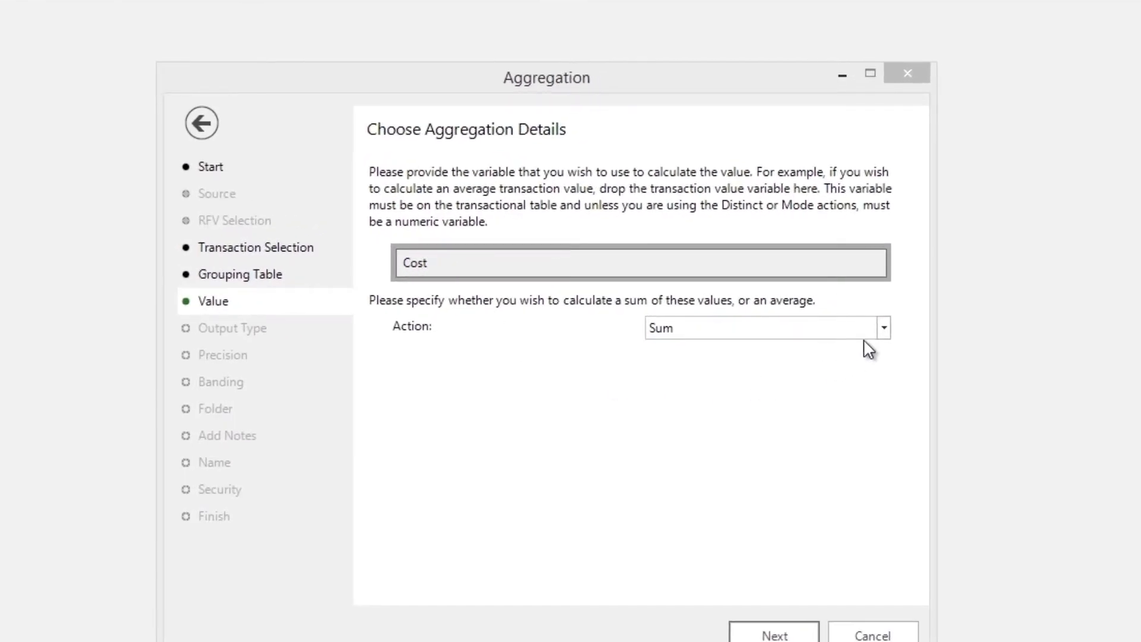
pyautogui.click(883, 328)
pyautogui.click(884, 330)
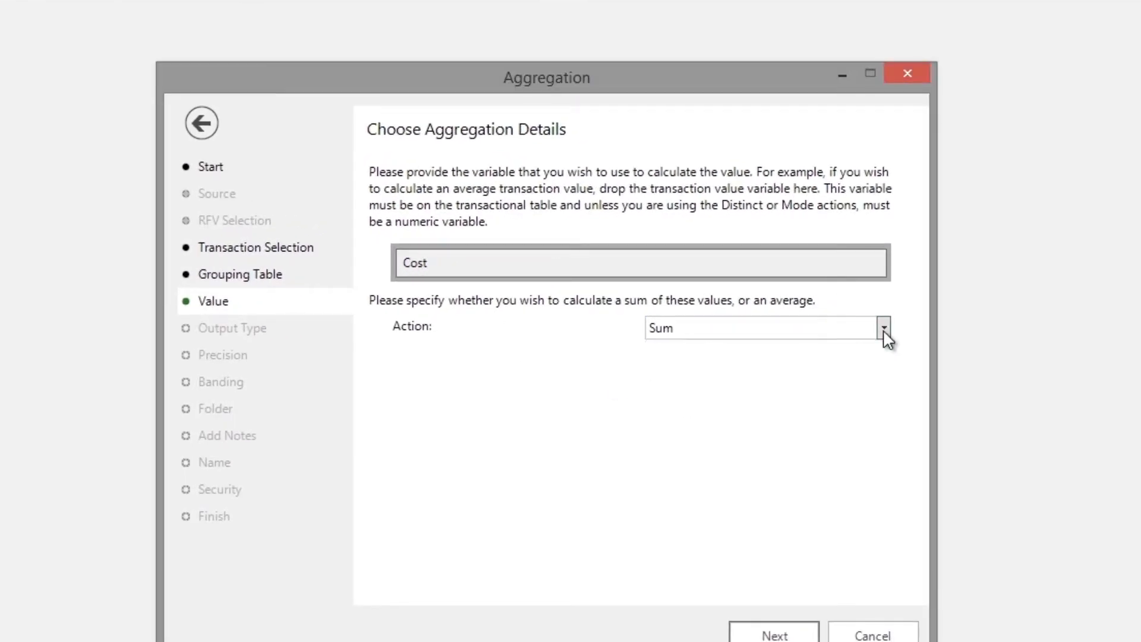
pyautogui.click(755, 523)
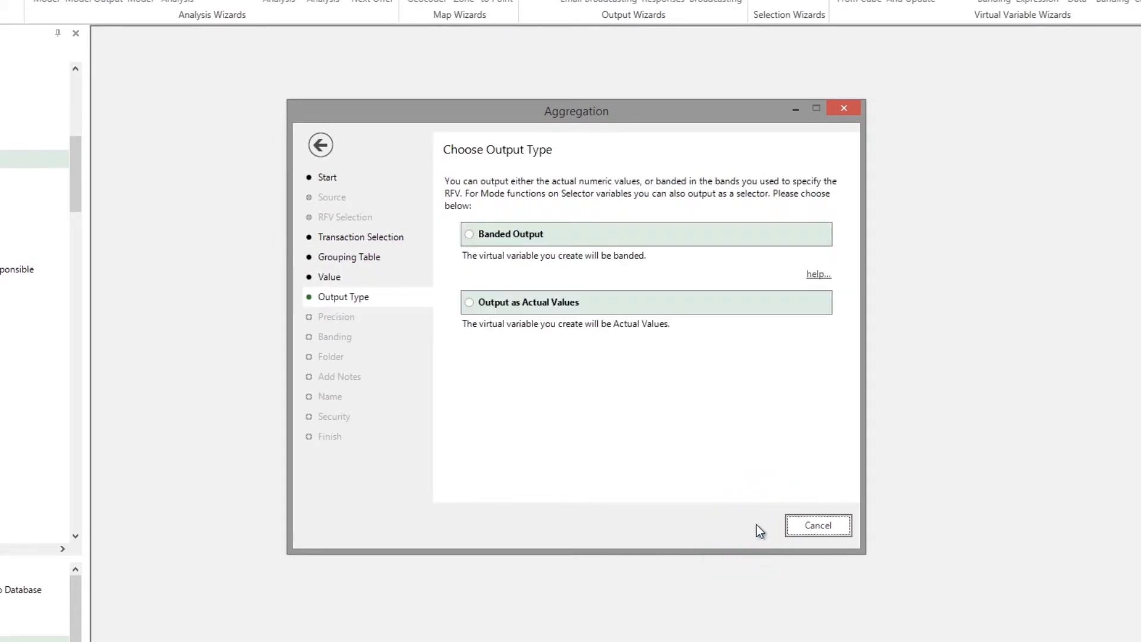
# Output the variable as actual values, keeping the default decimal places and the Others folder and adding no notes
pyautogui.click(470, 302)
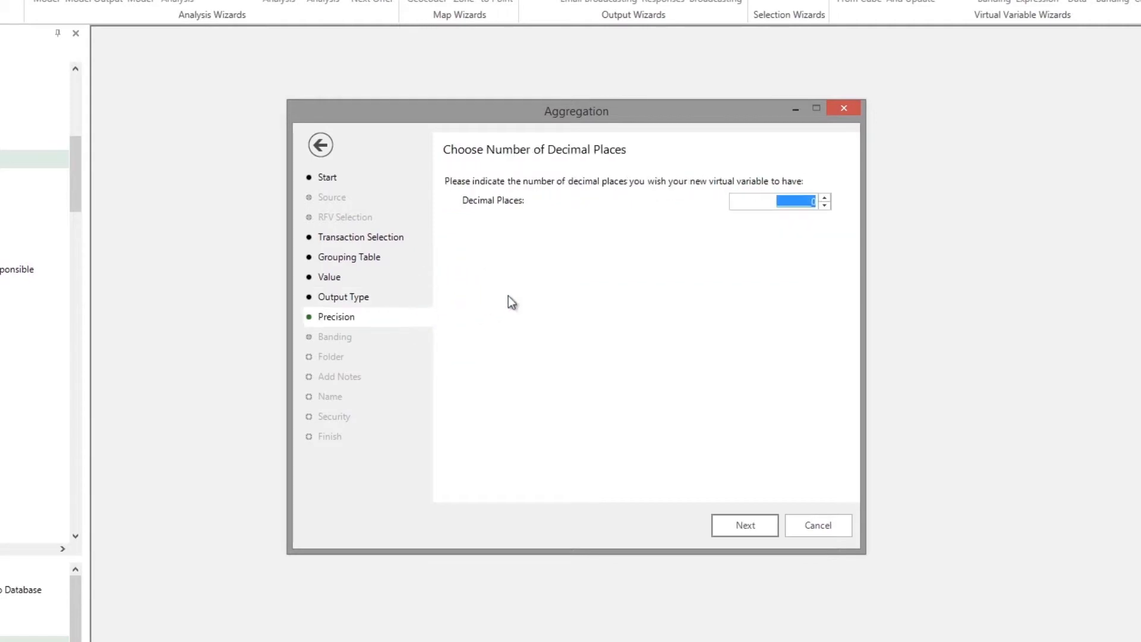
pyautogui.click(755, 523)
pyautogui.click(751, 524)
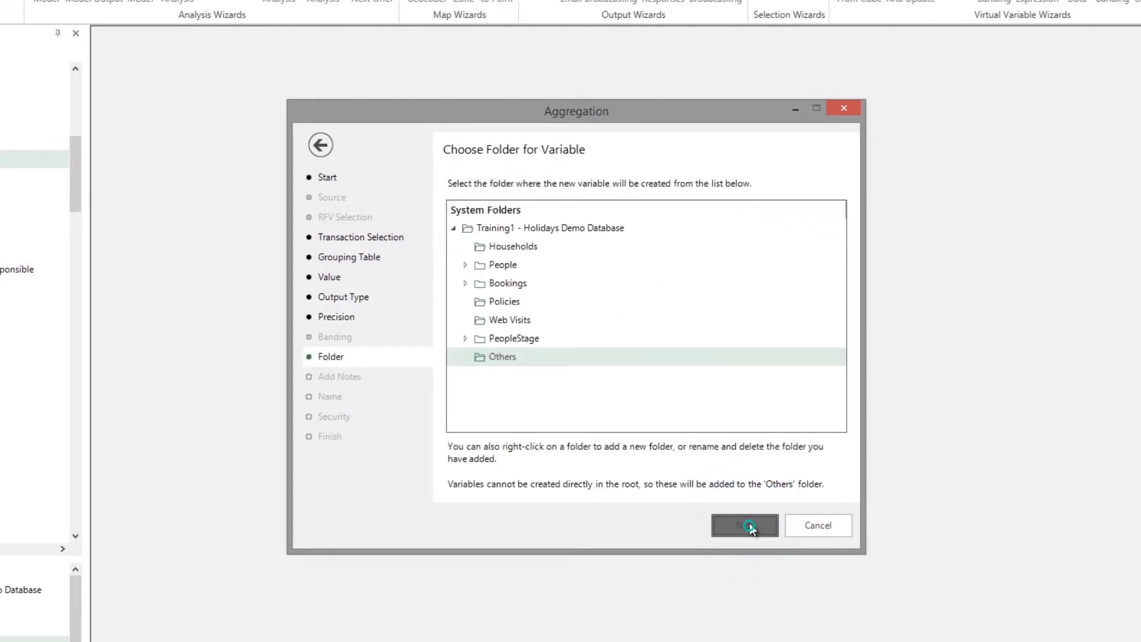
pyautogui.click(750, 524)
pyautogui.click(750, 524)
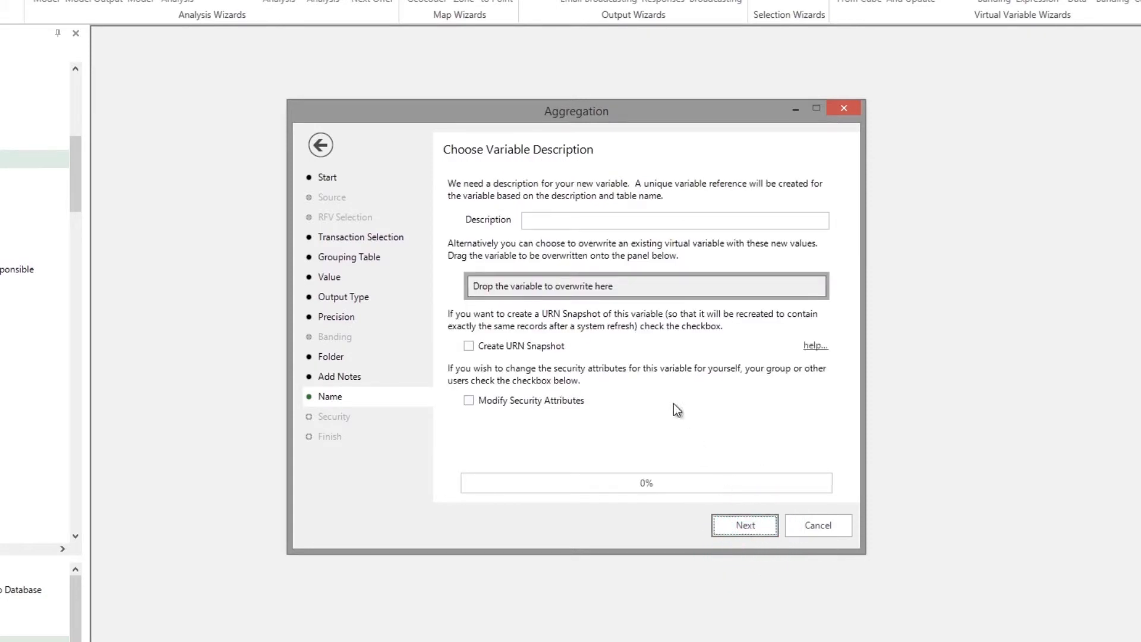
# Describe the new variable as "LTV - Total spend on bookings" and create it
pyautogui.click(590, 220)
pyautogui.write('LTV - Total spend o')
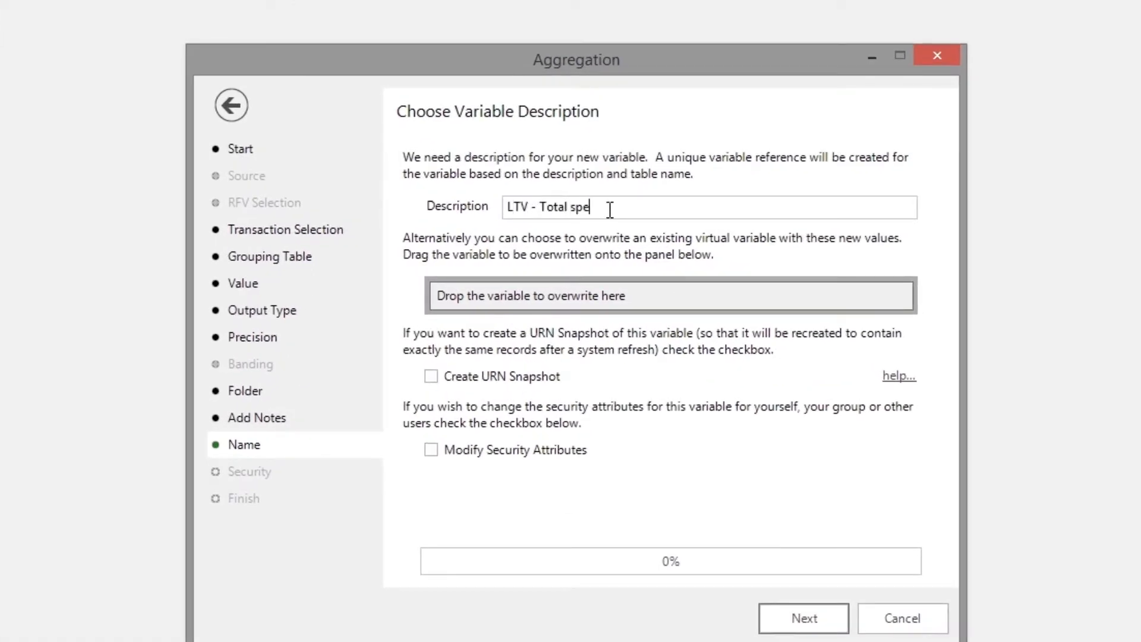
pyautogui.write('n bookings')
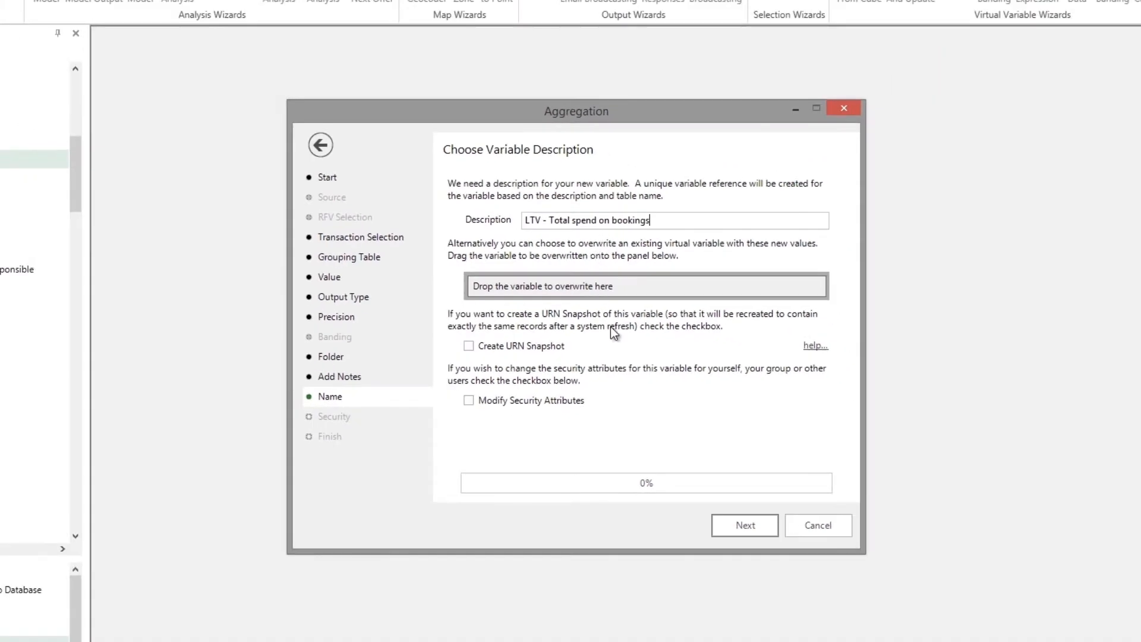
pyautogui.click(733, 525)
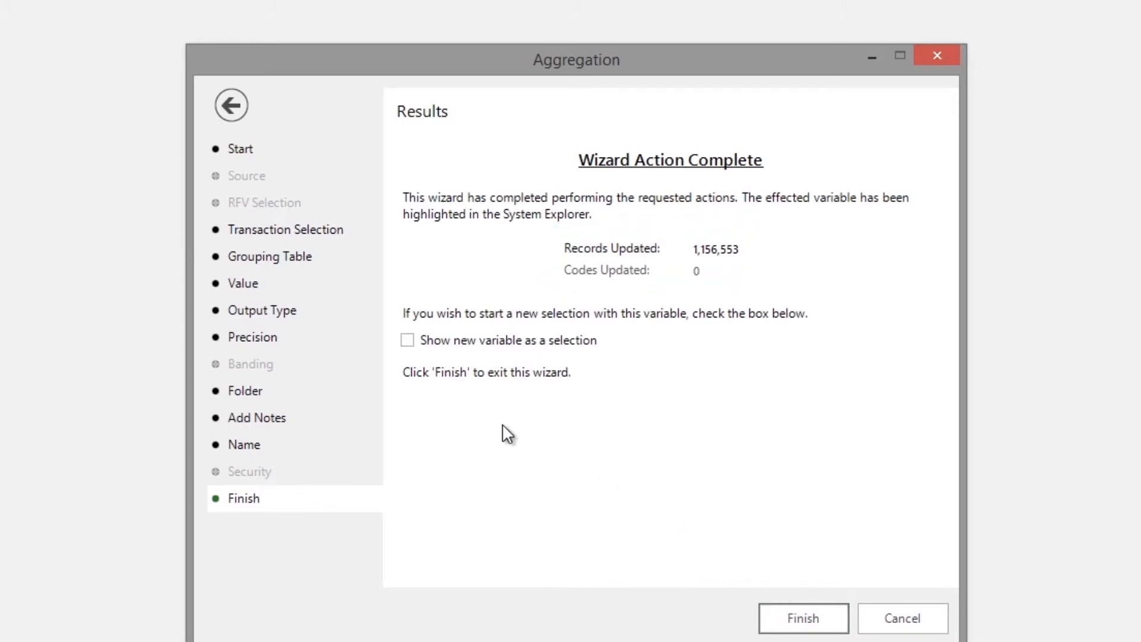
# Finish the wizard with the new variable shown as a selection, and set its numeric range to >=2000
pyautogui.click(408, 340)
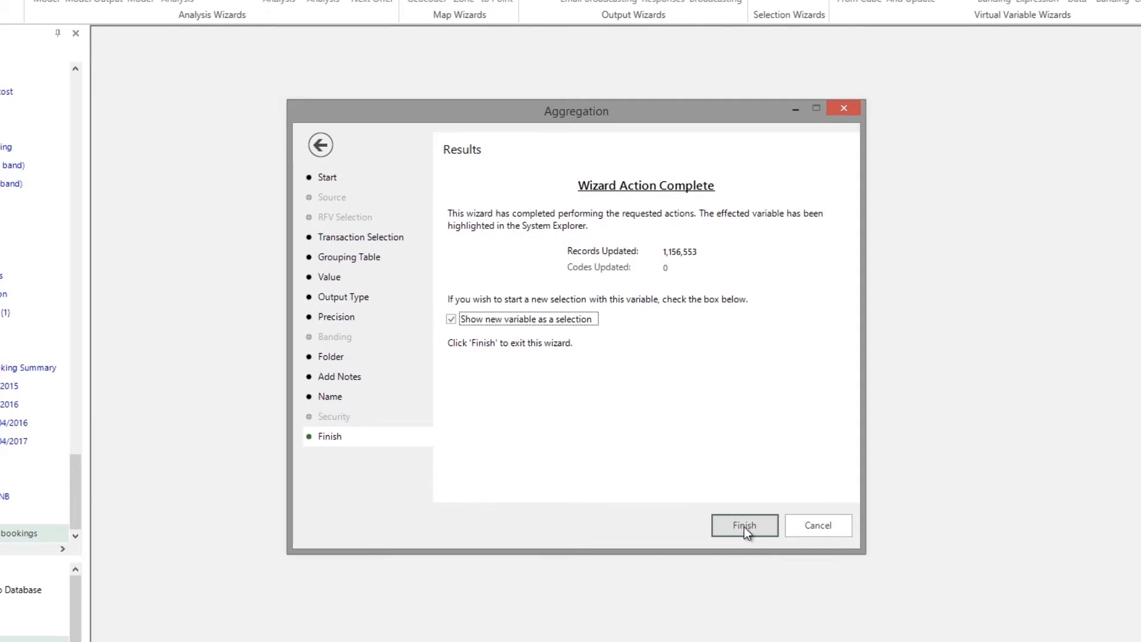
pyautogui.click(744, 526)
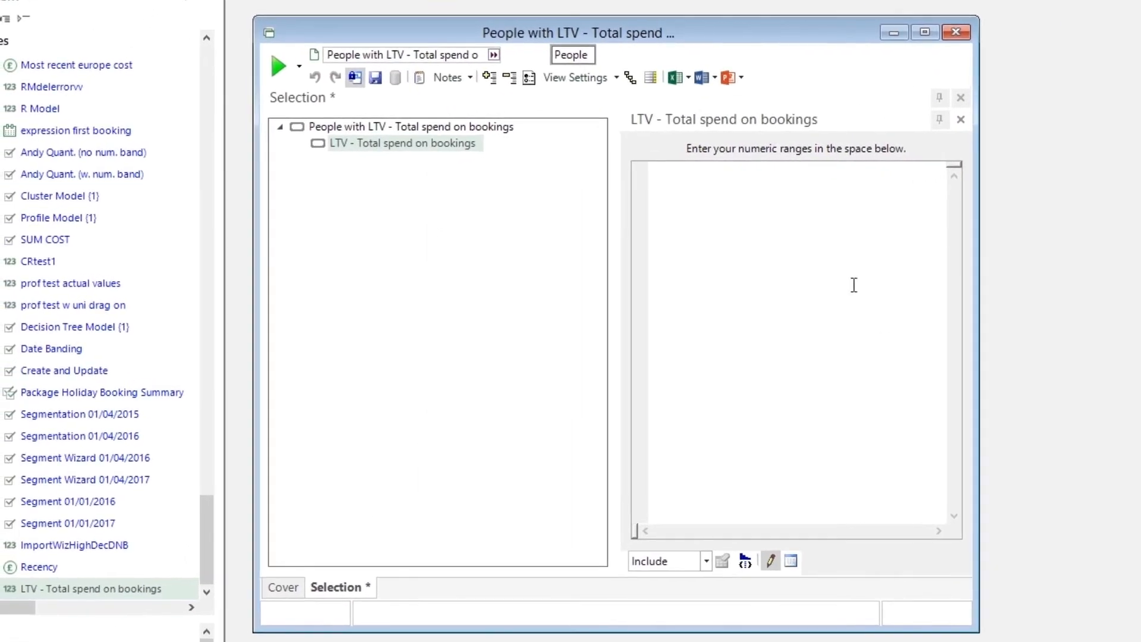
pyautogui.click(631, 211)
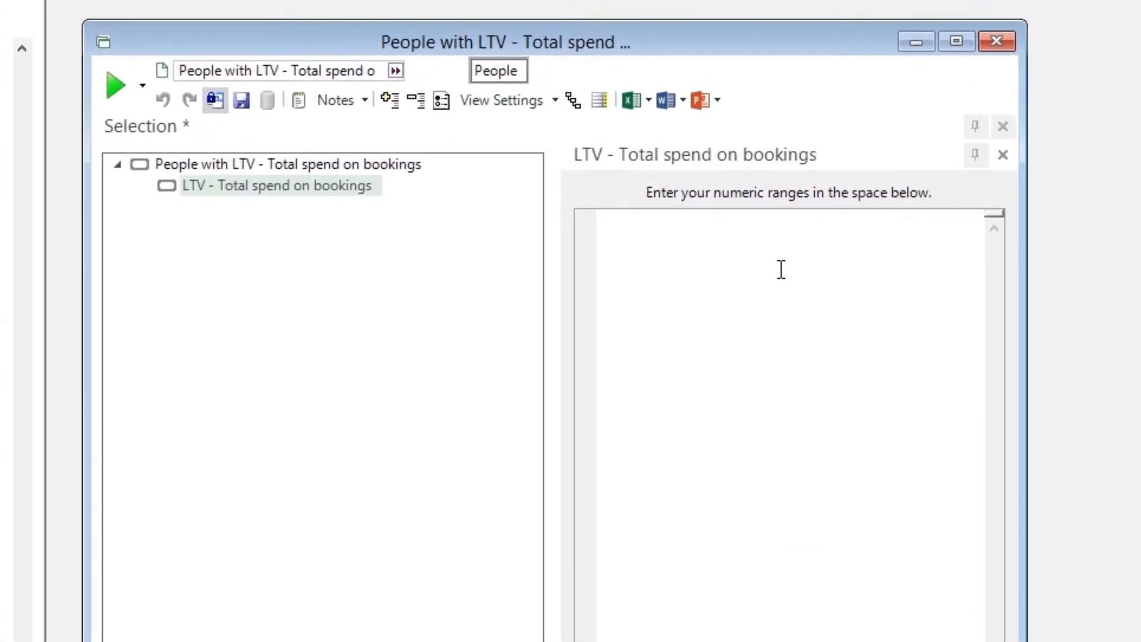
pyautogui.write('>=2000')
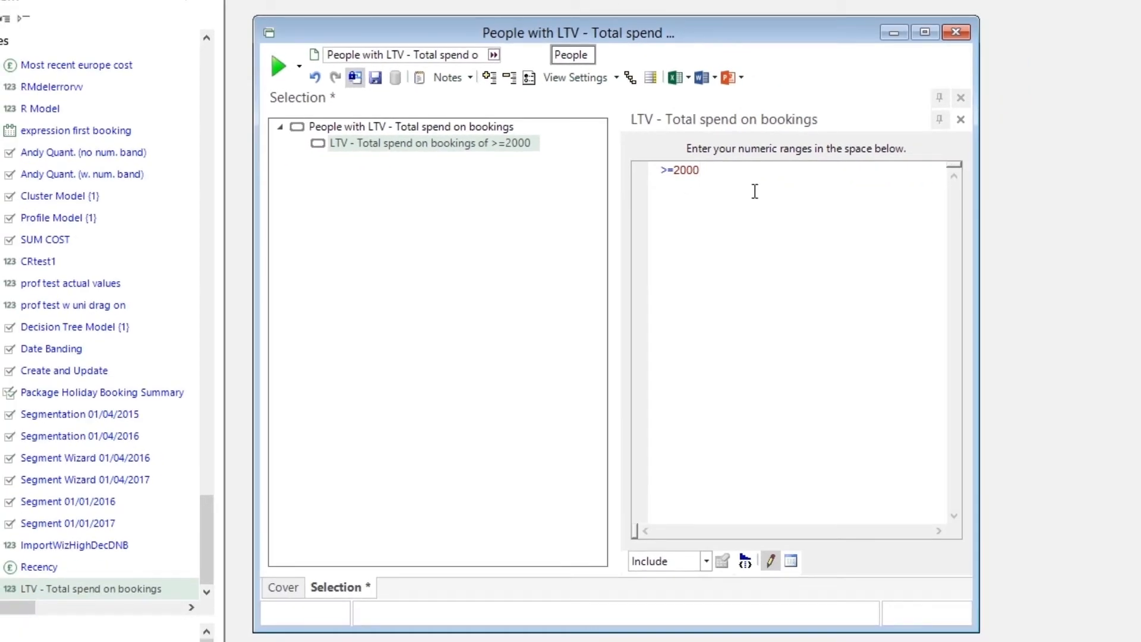
# Apply a Top N of the top 1.00% to the selection criterion, sequenced by LTV - Total spend on bookings
pyautogui.rightClick(423, 144)
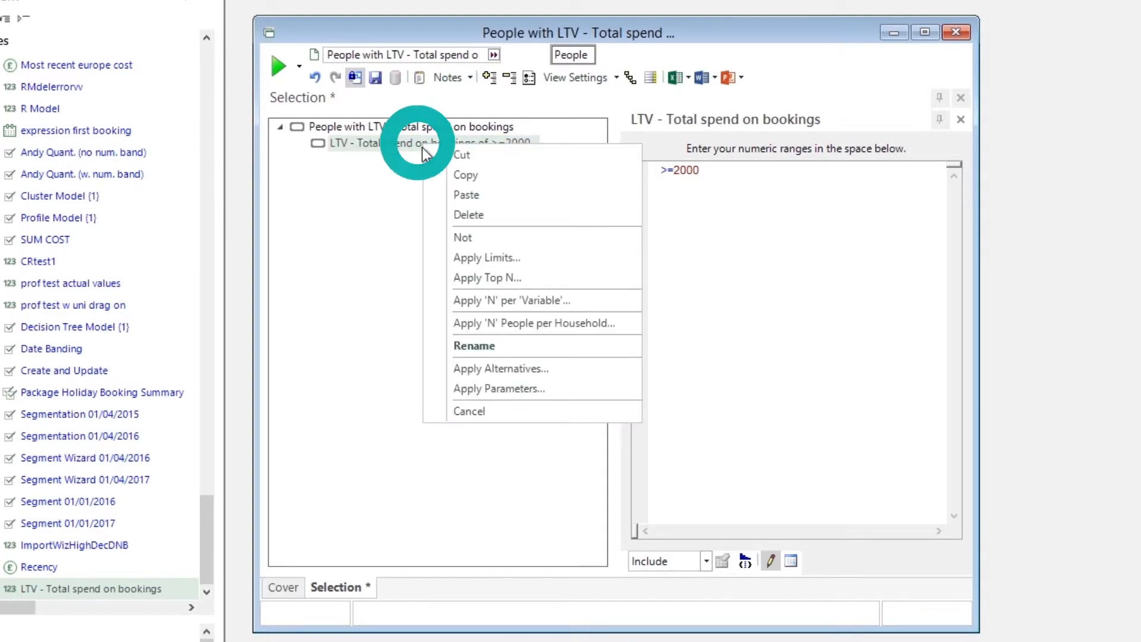
pyautogui.click(494, 282)
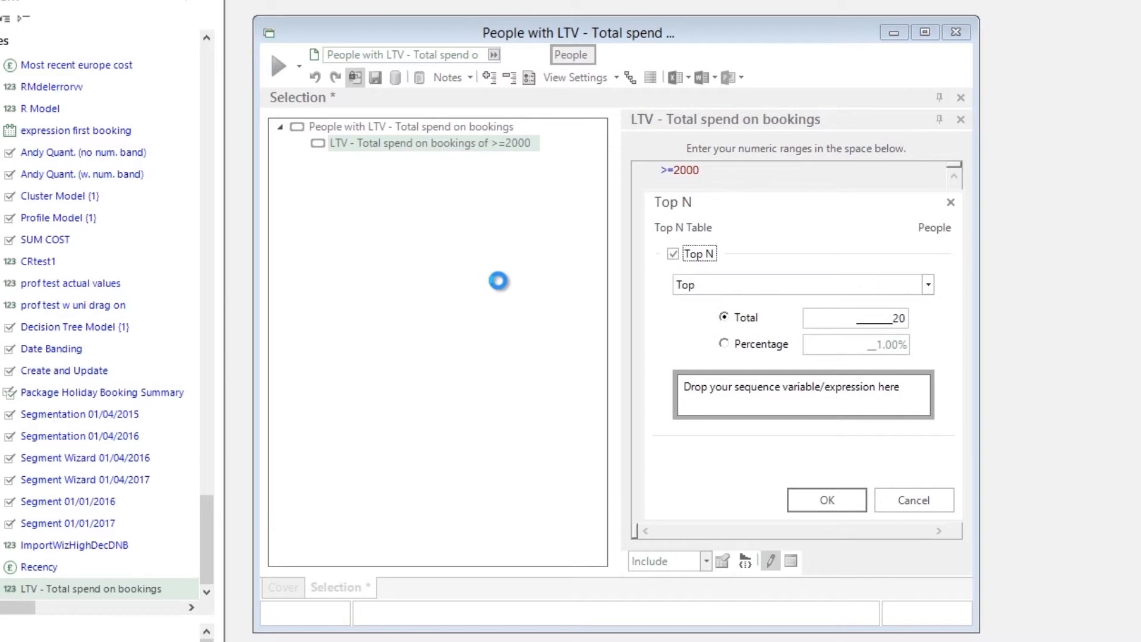
pyautogui.click(724, 344)
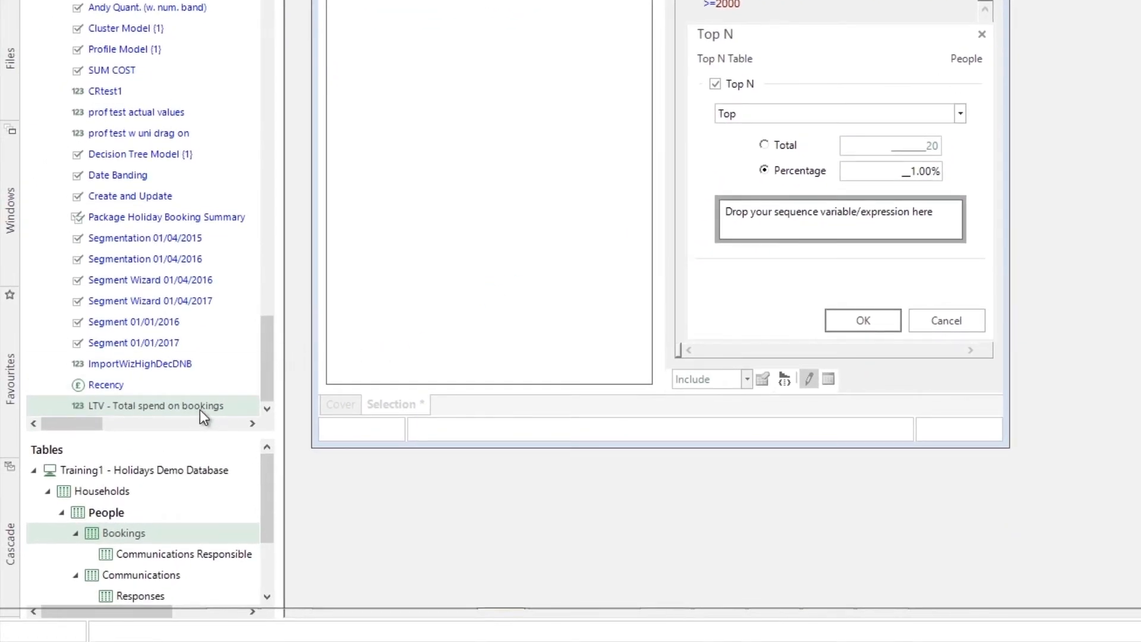
pyautogui.moveTo(199, 408); pyautogui.dragTo(813, 222)
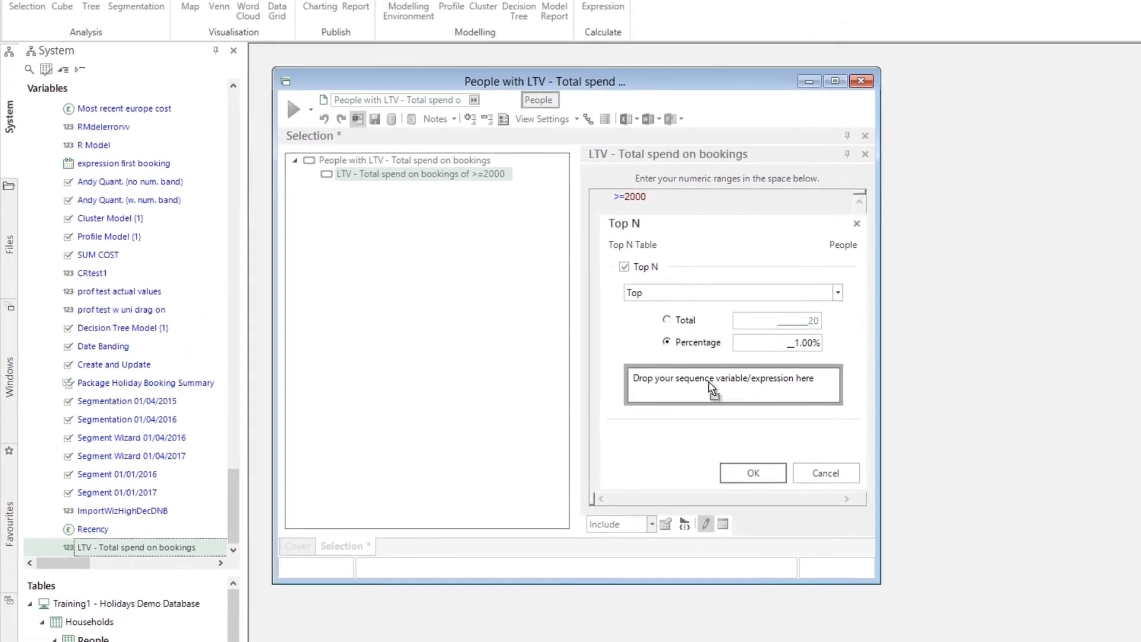
pyautogui.moveTo(708, 381); pyautogui.dragTo(708, 383)
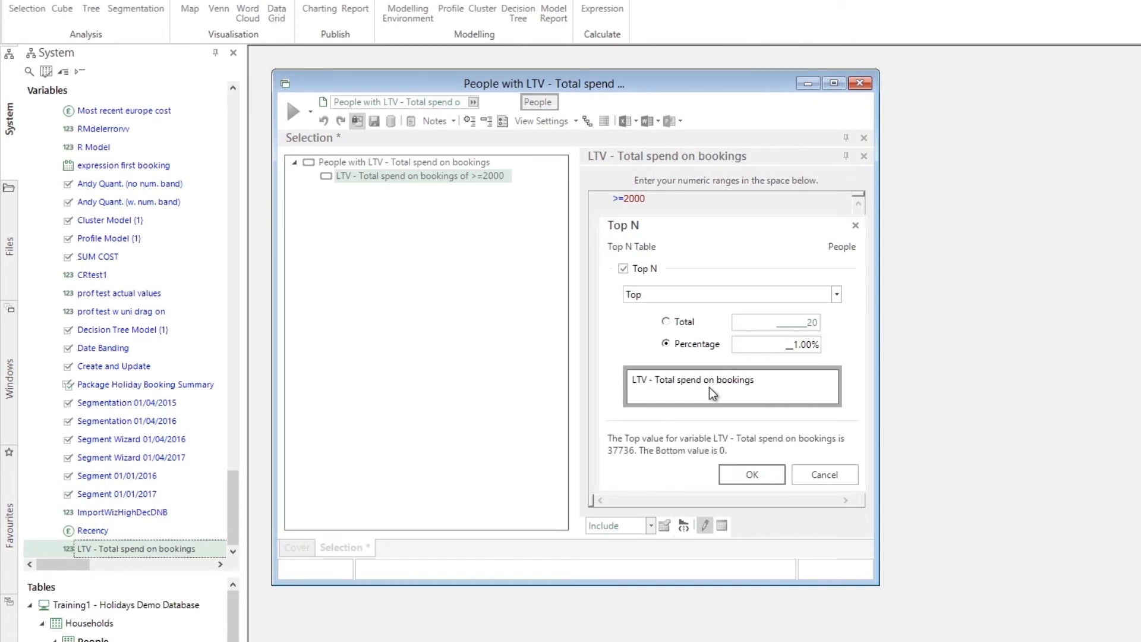
pyautogui.click(752, 476)
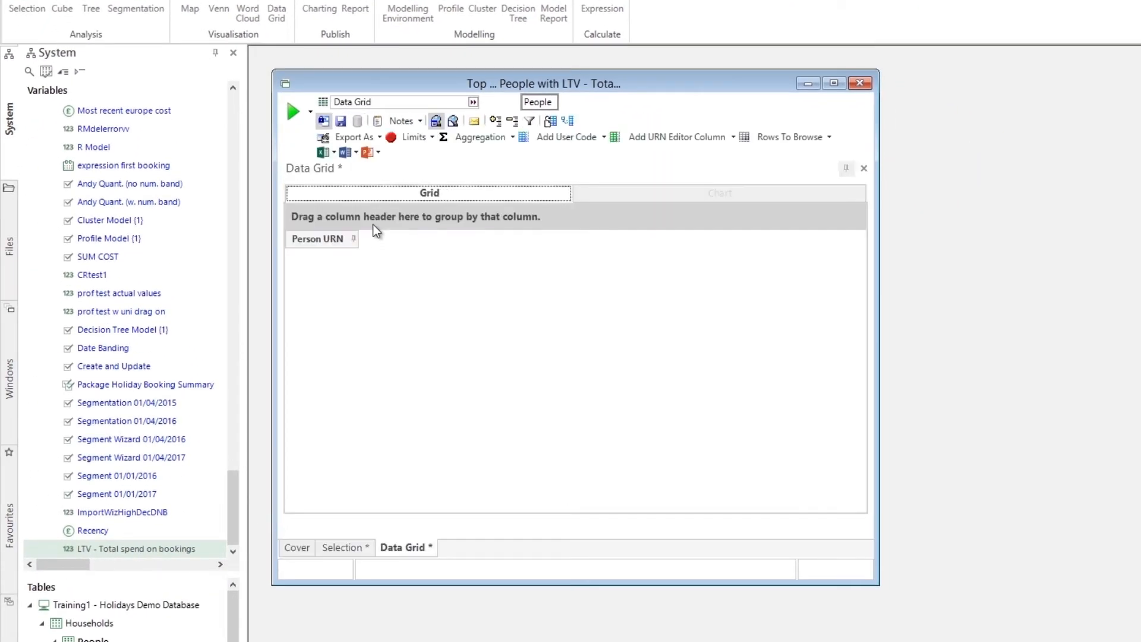
# Add Title, Initial, Surname, Email Address and LTV - Total spend on bookings as columns of the People data grid
pyautogui.moveTo(234, 522); pyautogui.dragTo(232, 133)
pyautogui.click(152, 180)
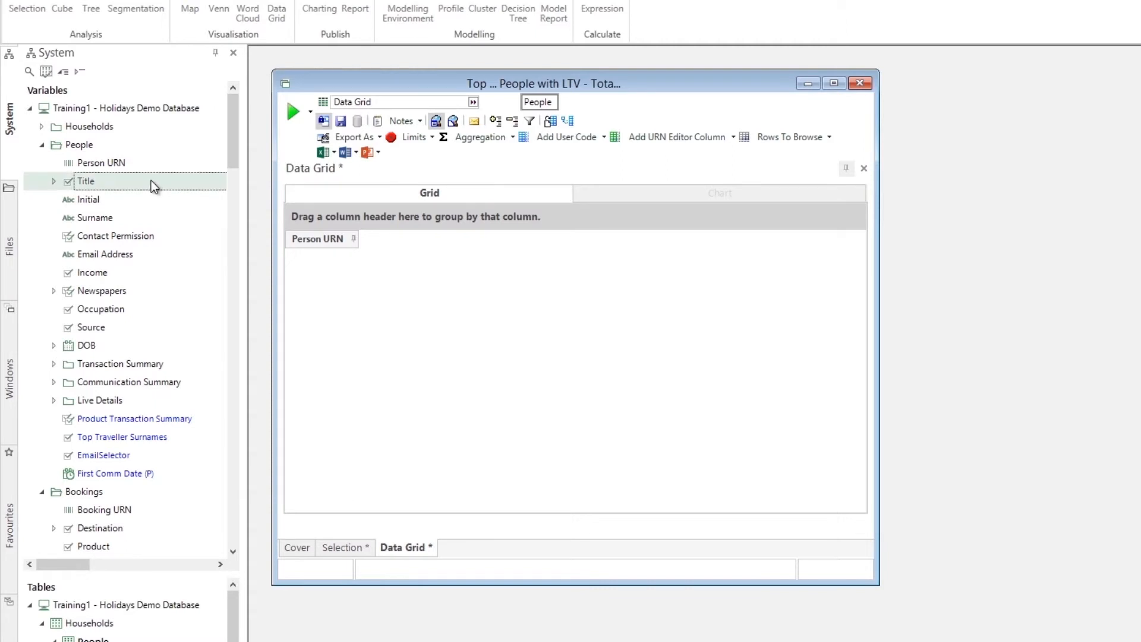
pyautogui.keyDown('ctrl'); pyautogui.click(145, 198); pyautogui.keyUp('ctrl')
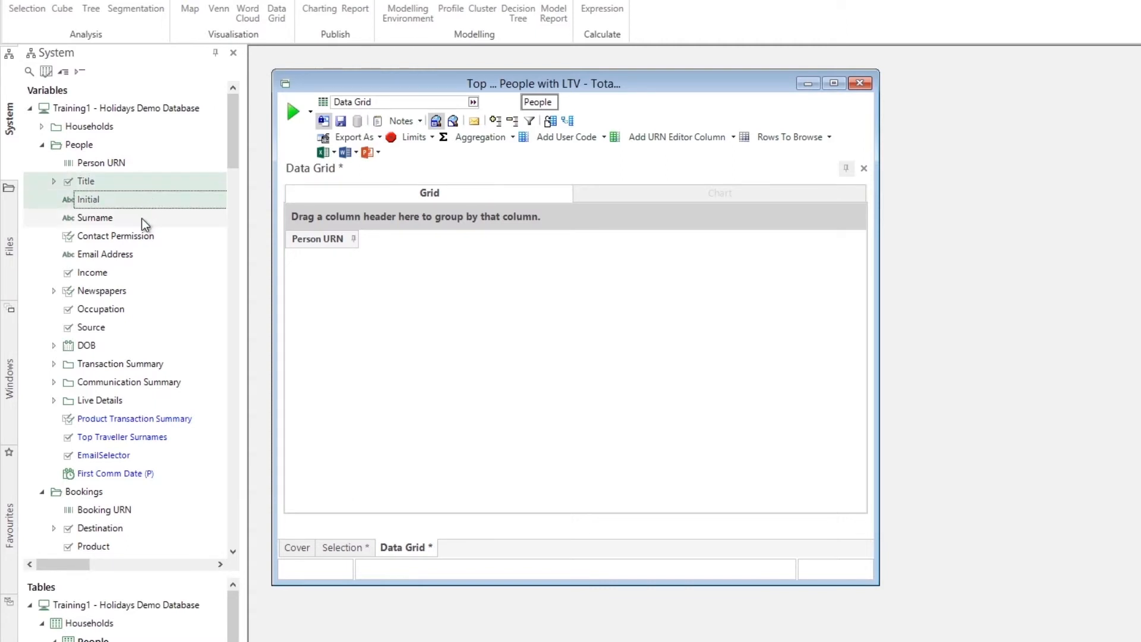
pyautogui.keyDown('ctrl'); pyautogui.click(141, 219); pyautogui.keyUp('ctrl')
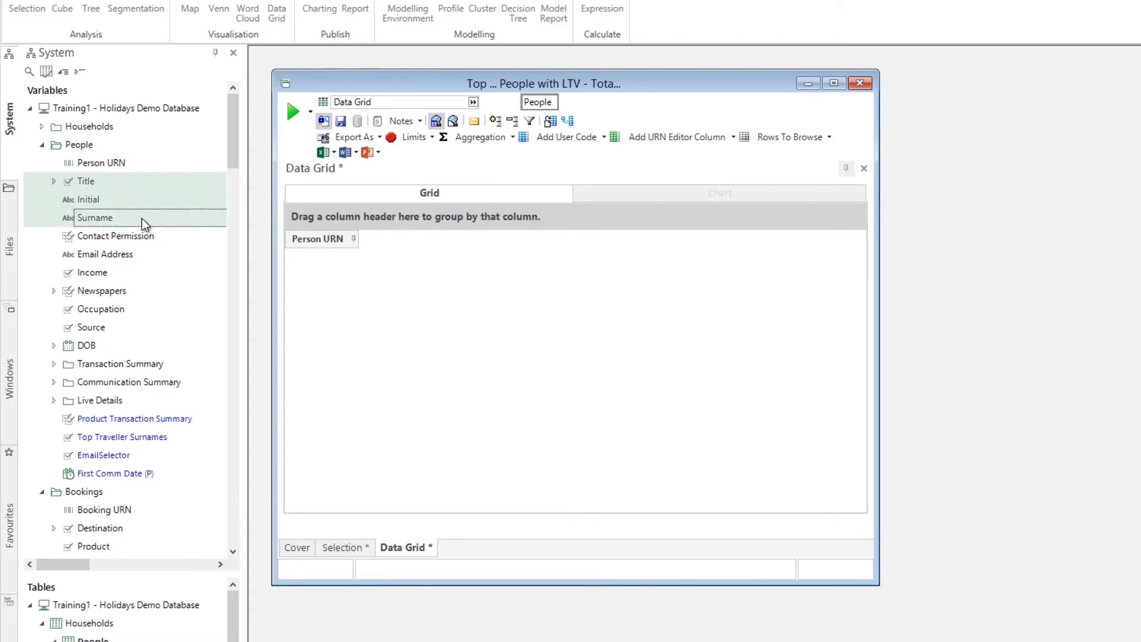
pyautogui.keyDown('ctrl'); pyautogui.click(140, 260); pyautogui.keyUp('ctrl')
pyautogui.moveTo(233, 160); pyautogui.dragTo(423, 358)
pyautogui.keyDown('ctrl'); pyautogui.click(180, 548); pyautogui.keyUp('ctrl')
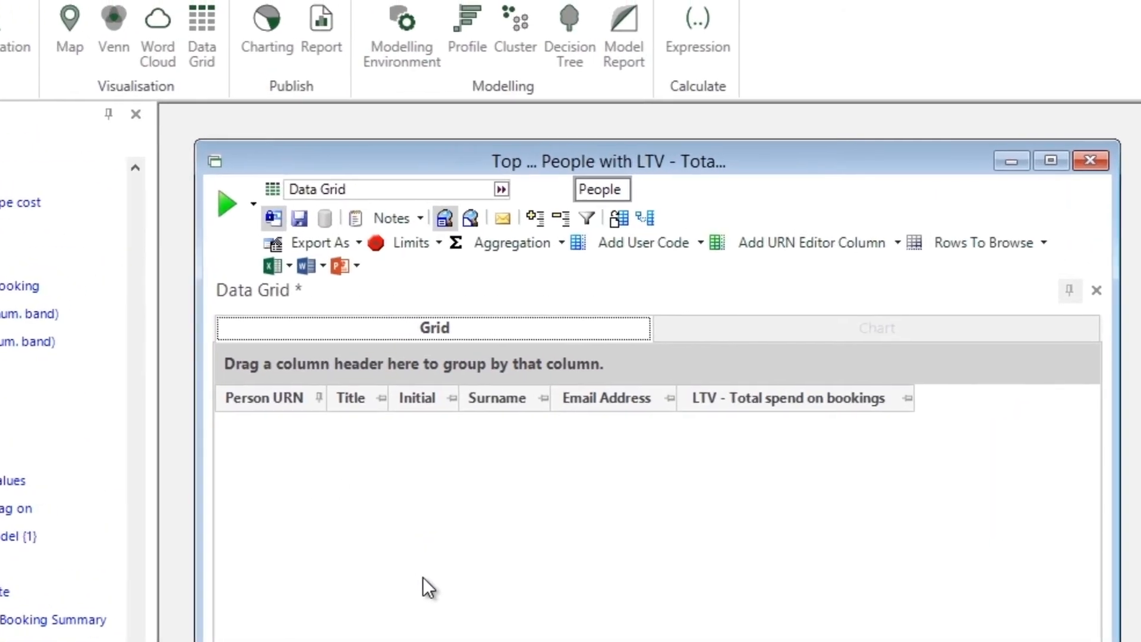
# Build the data grid and sort it by LTV - Total spend on bookings in descending order
pyautogui.click(220, 205)
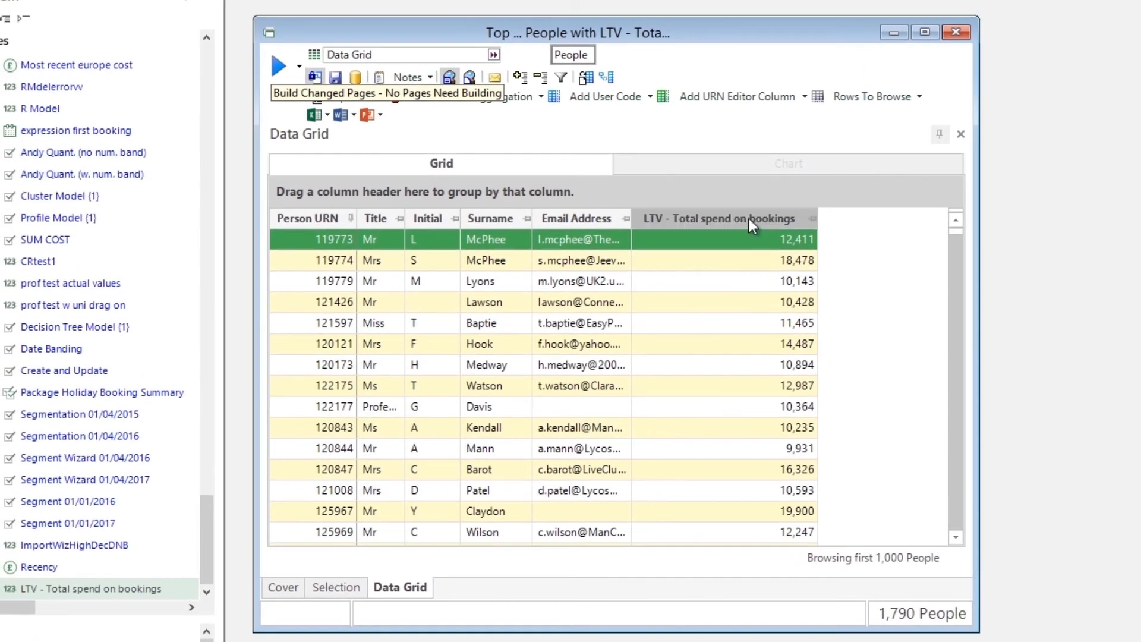
pyautogui.click(747, 219)
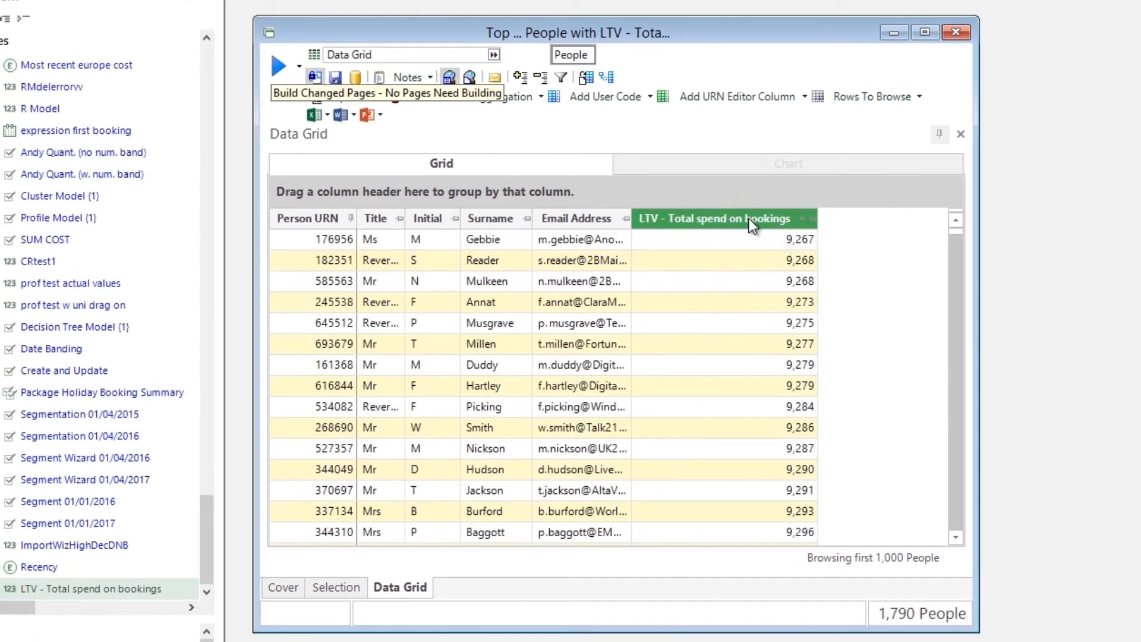
pyautogui.click(748, 218)
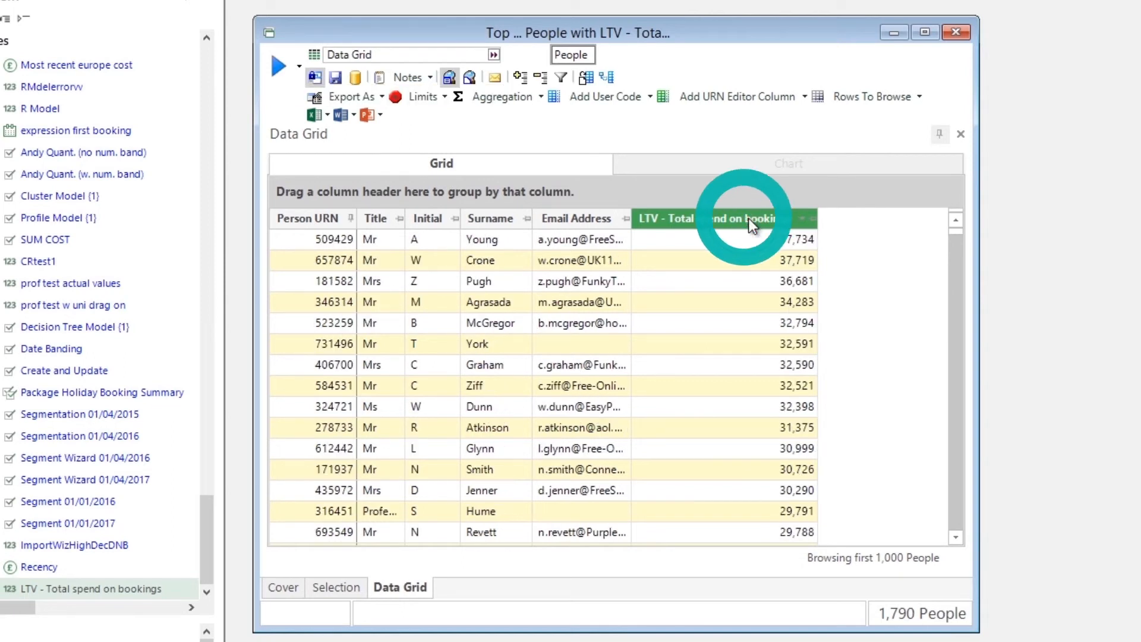